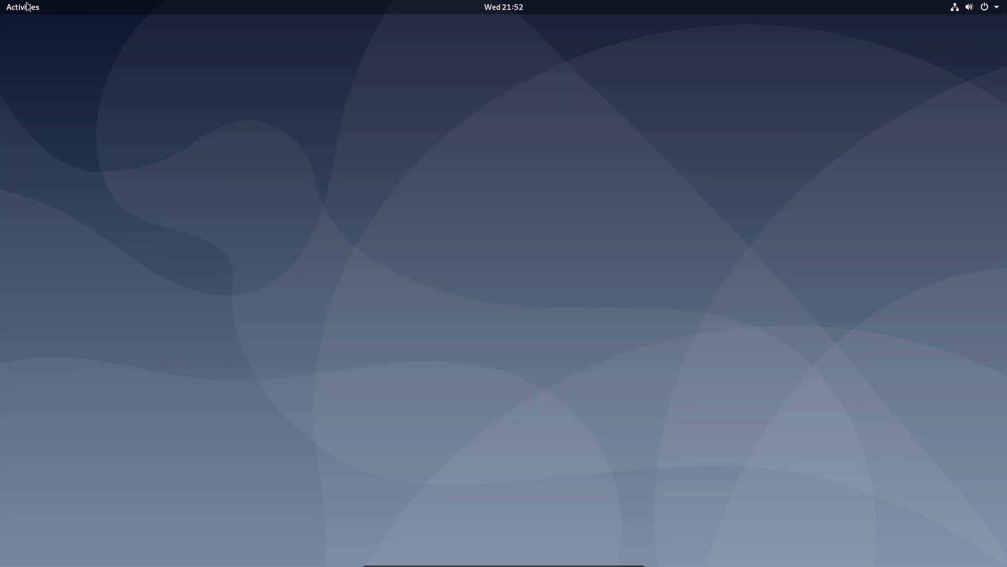
Search 'ter' in the Activities overview and launch Terminal
click(27, 7)
text(ter)
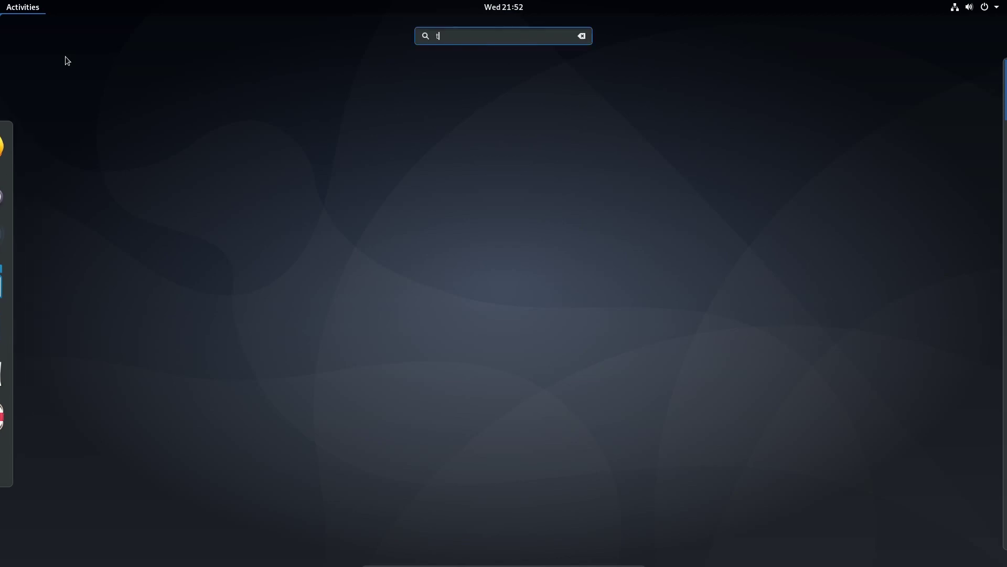
click(480, 95)
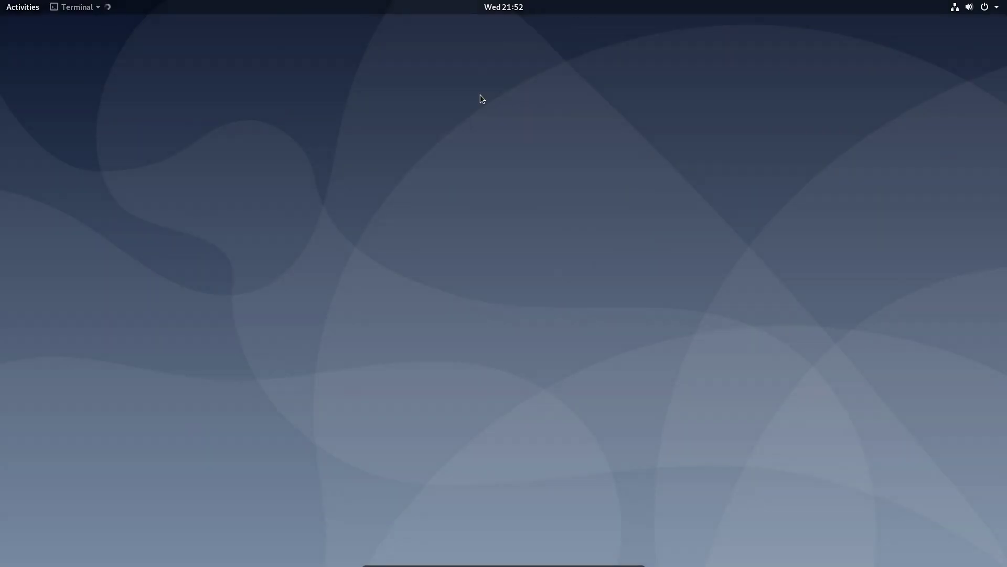
Run free, uname -a and lsb_release -a to show memory, kernel and Debian release details
text(free -n)
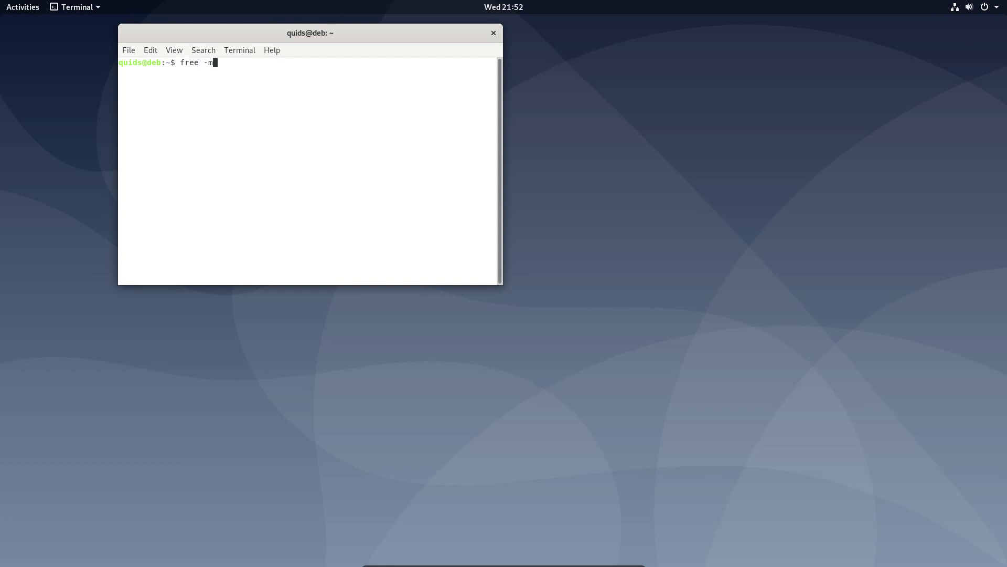
key(Return)
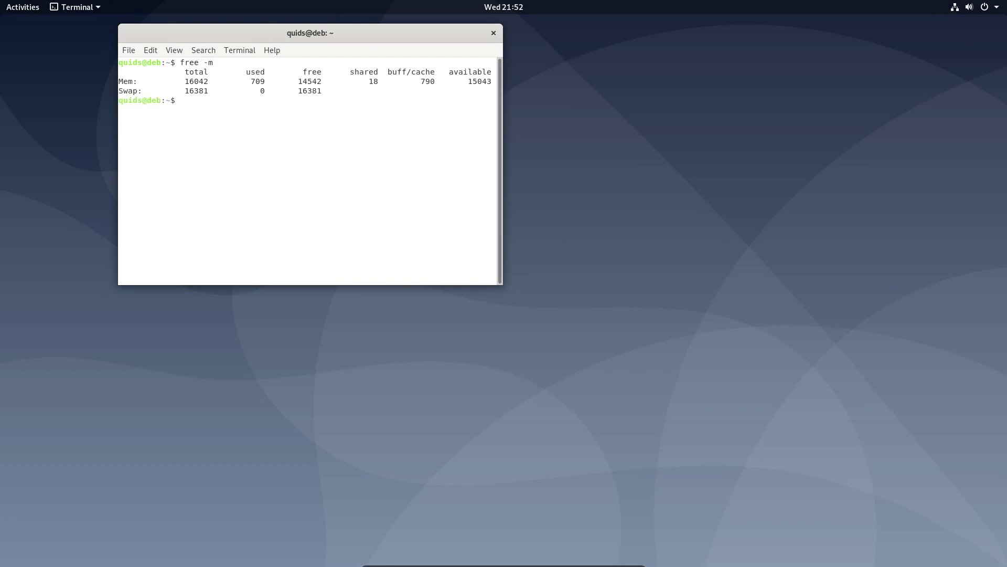
text(uname -a)
key(Return)
text(lsb_release -a)
key(Return)
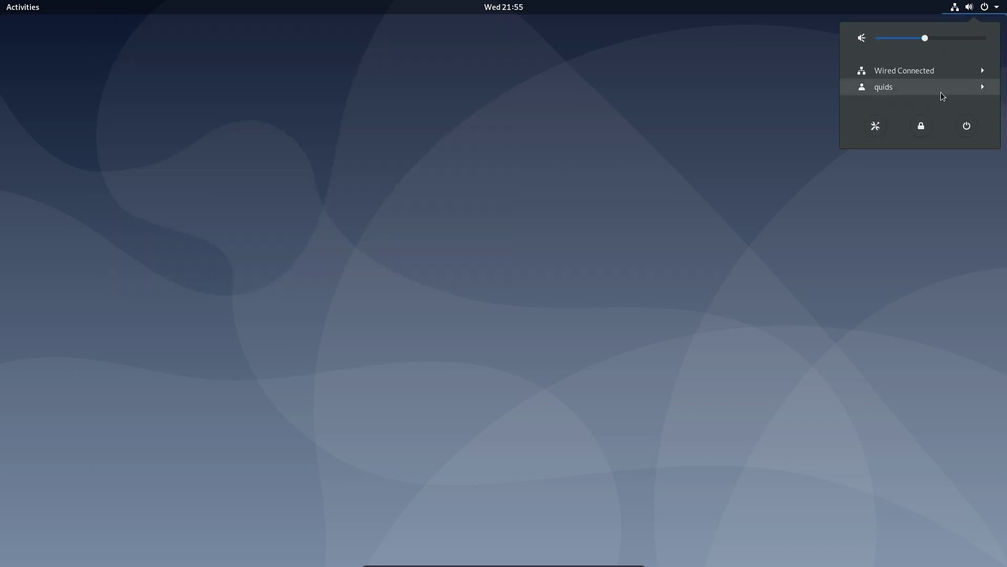
Log out of the current session from the user menu and confirm
click(936, 90)
click(902, 104)
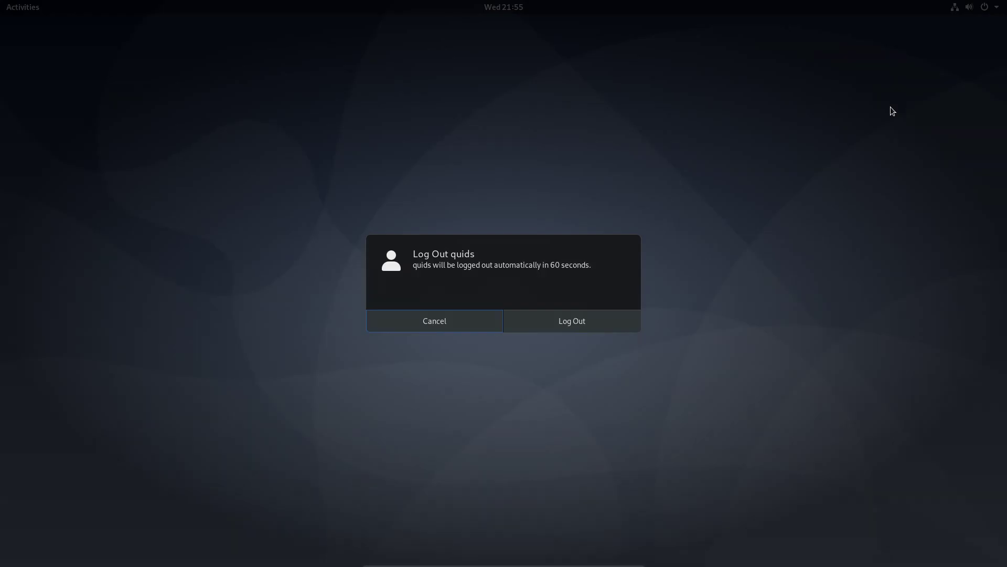
click(547, 320)
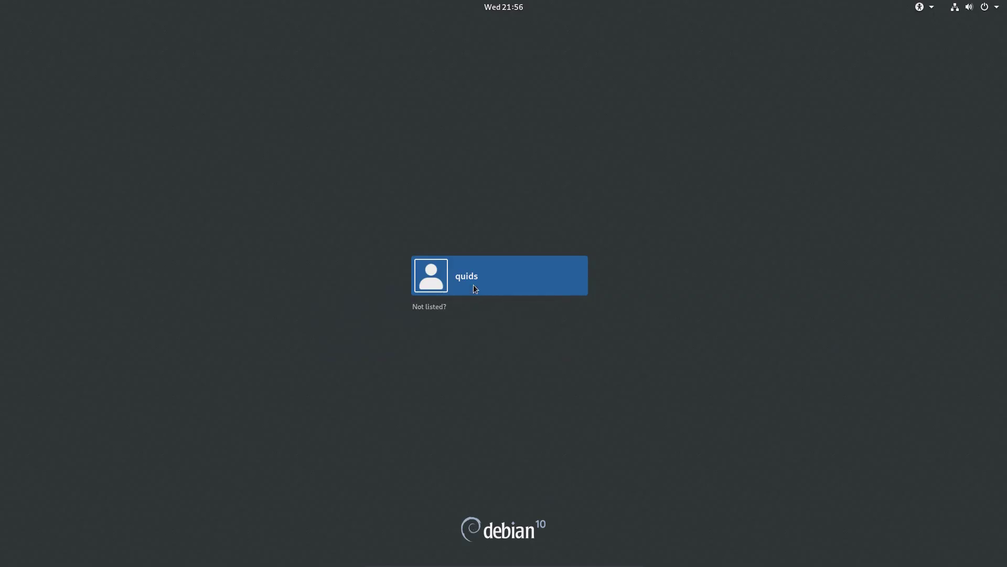
Sign back in as the user with the GNOME on Xorg session selected
click(473, 285)
click(541, 333)
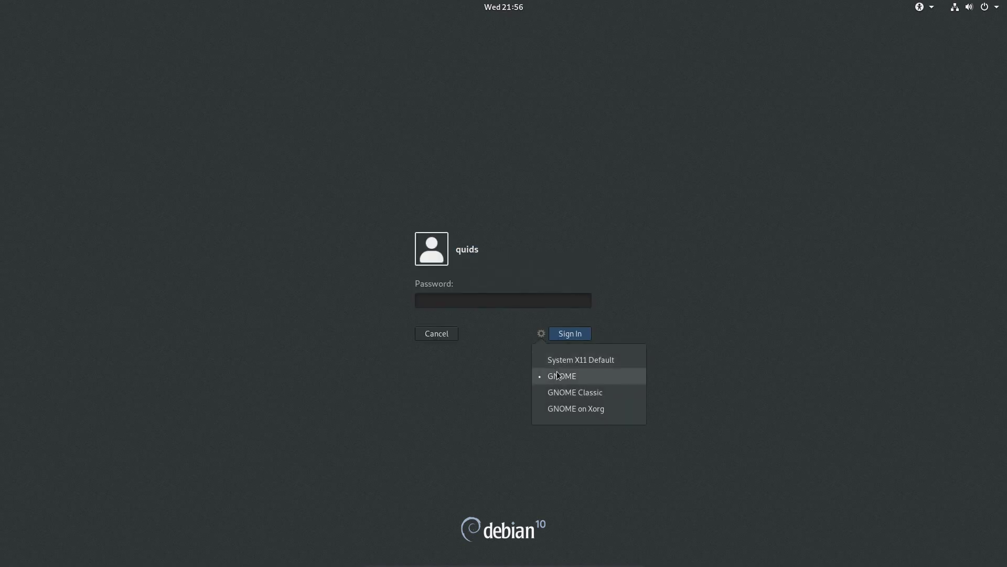
click(557, 401)
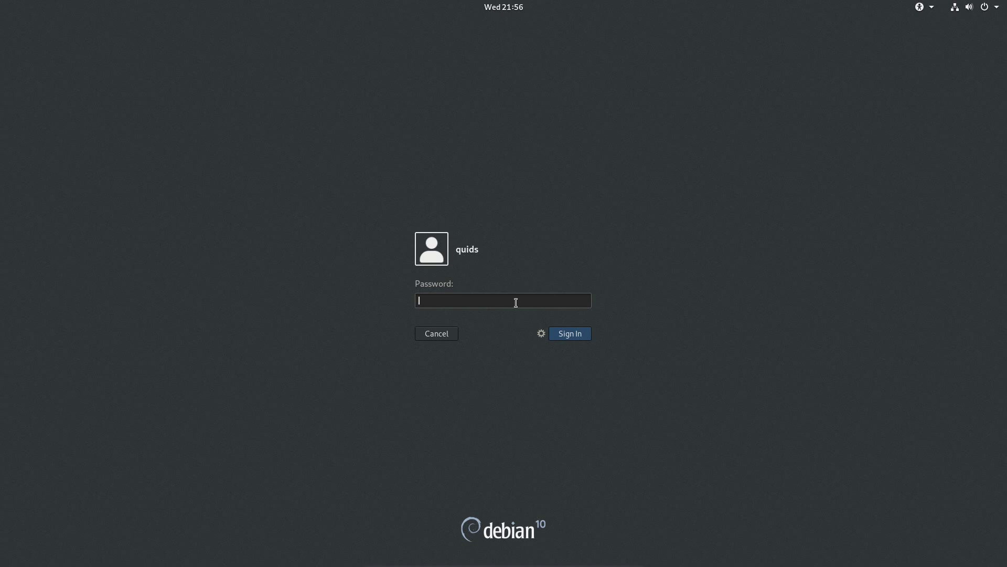
key(Return)
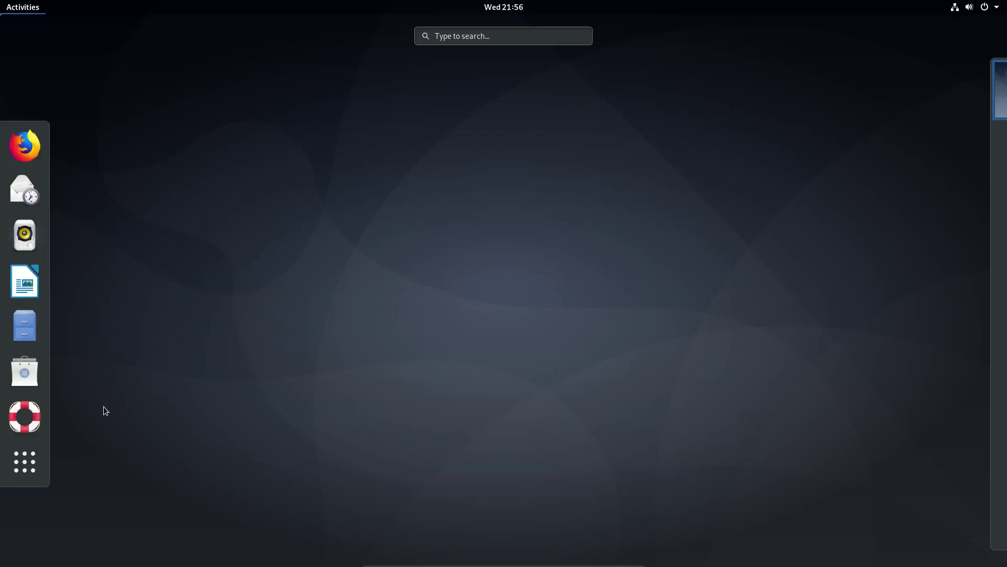
Show the application grid, close it back to the desktop, then reopen it
click(24, 462)
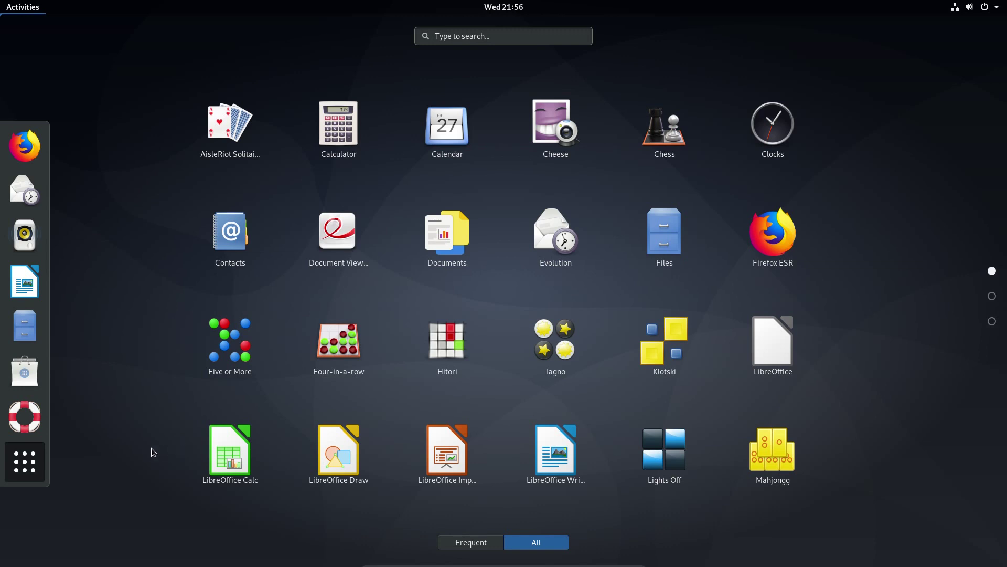
click(39, 460)
click(64, 496)
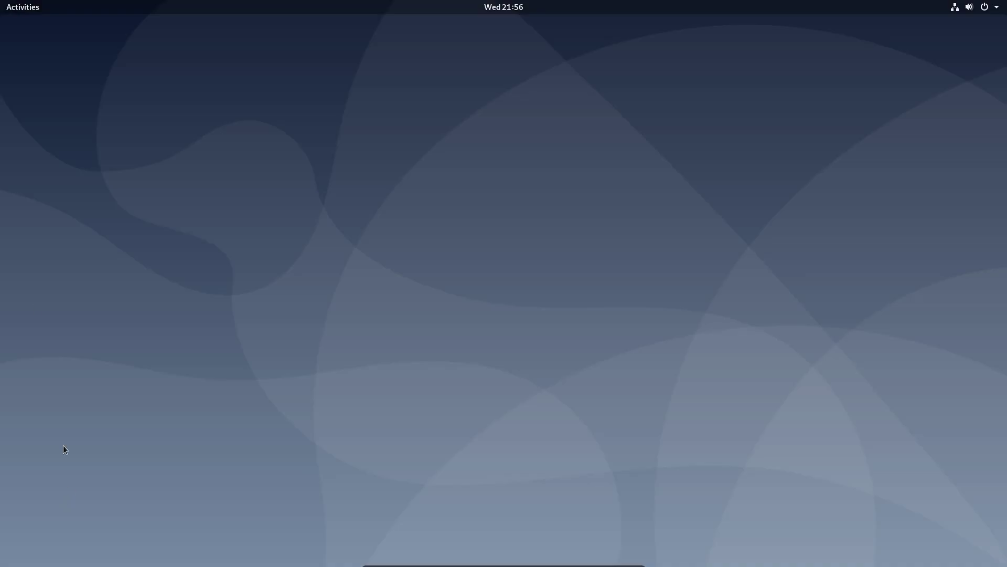
click(23, 6)
click(21, 475)
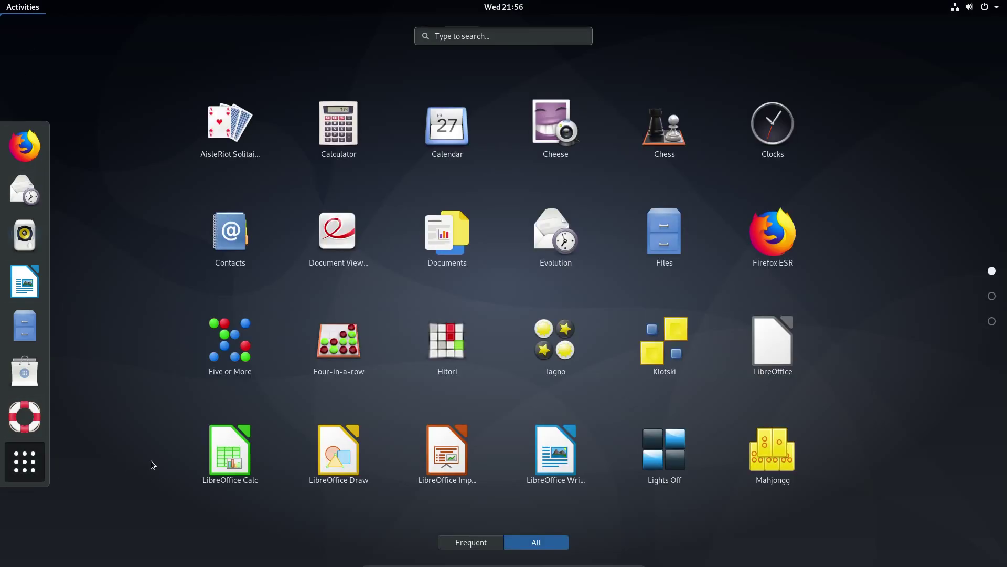
Start a Log Out from the system menu, then cancel it
click(985, 6)
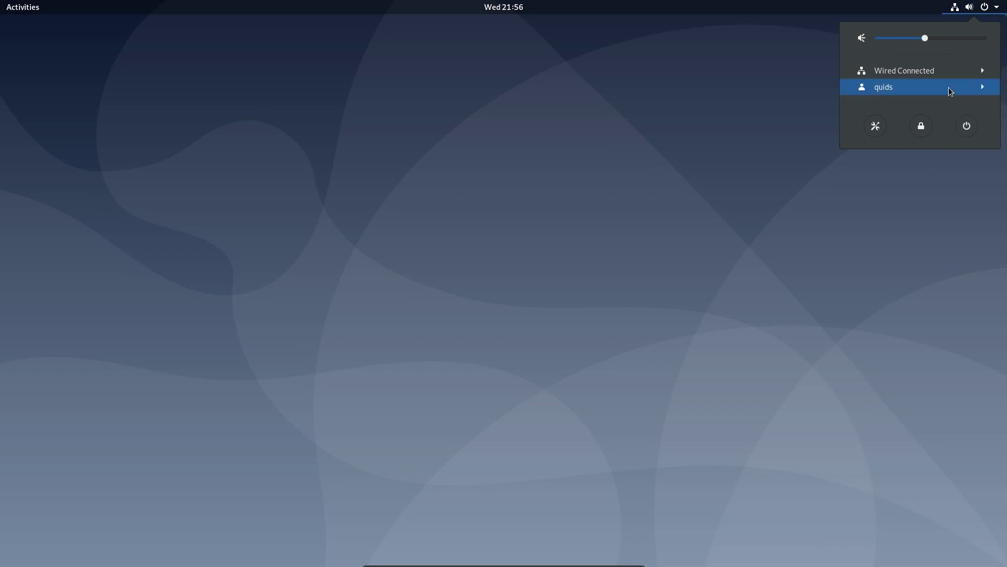
click(948, 88)
click(904, 106)
click(411, 320)
Reopen the overview and toggle the application grid off and on again
click(17, 5)
click(47, 461)
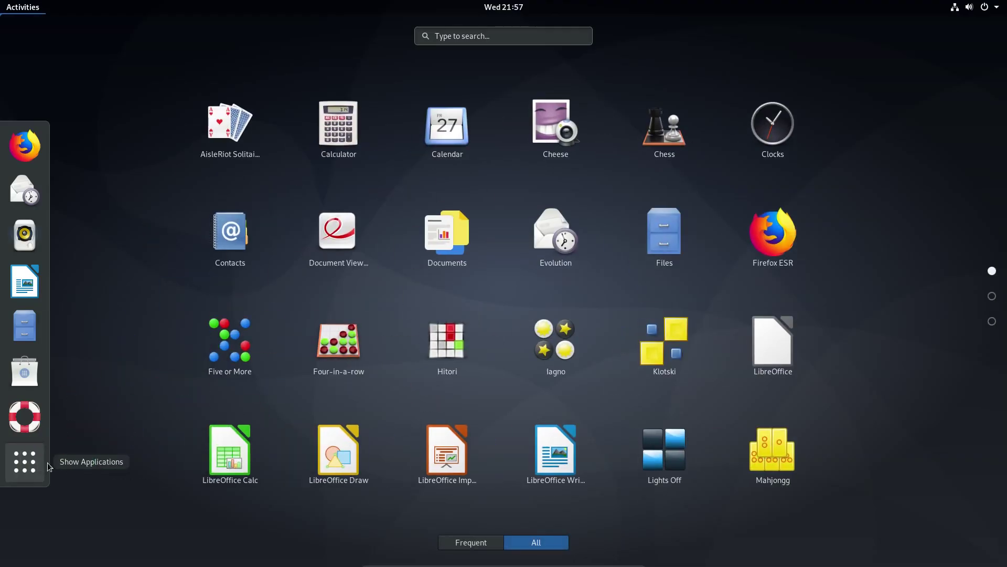
click(47, 463)
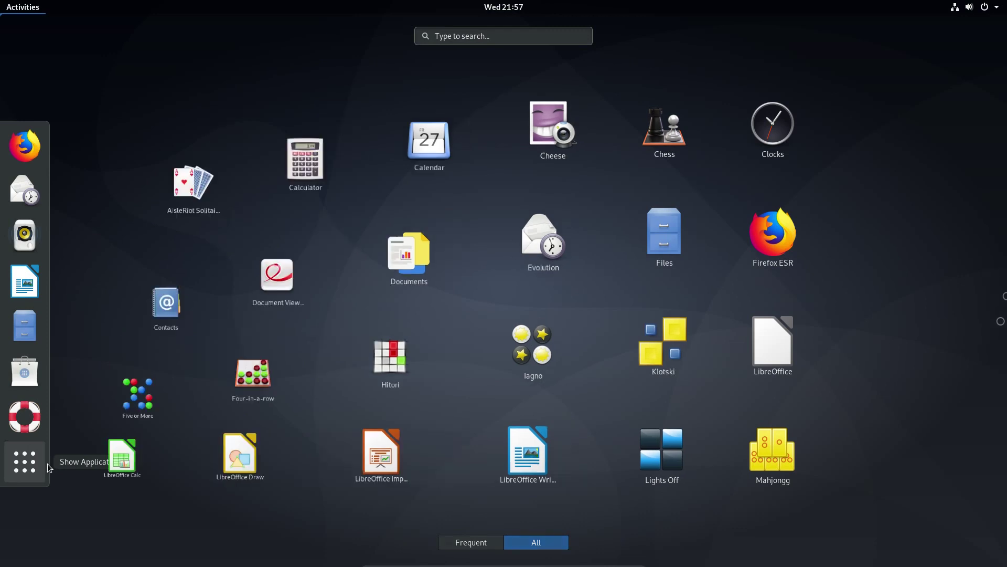
click(47, 464)
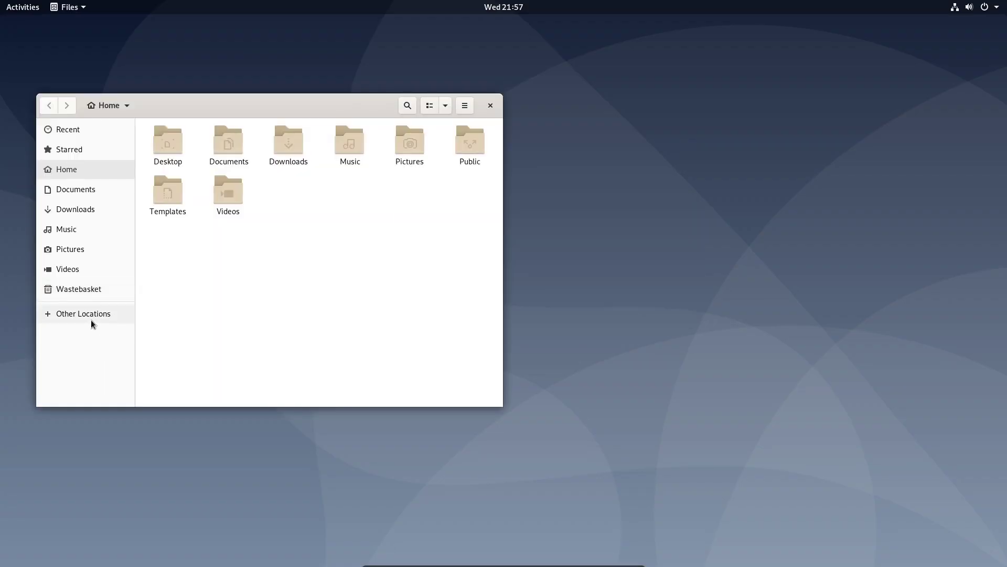
Open Other Locations > Computer, look inside the bin folder, and return to root
click(91, 320)
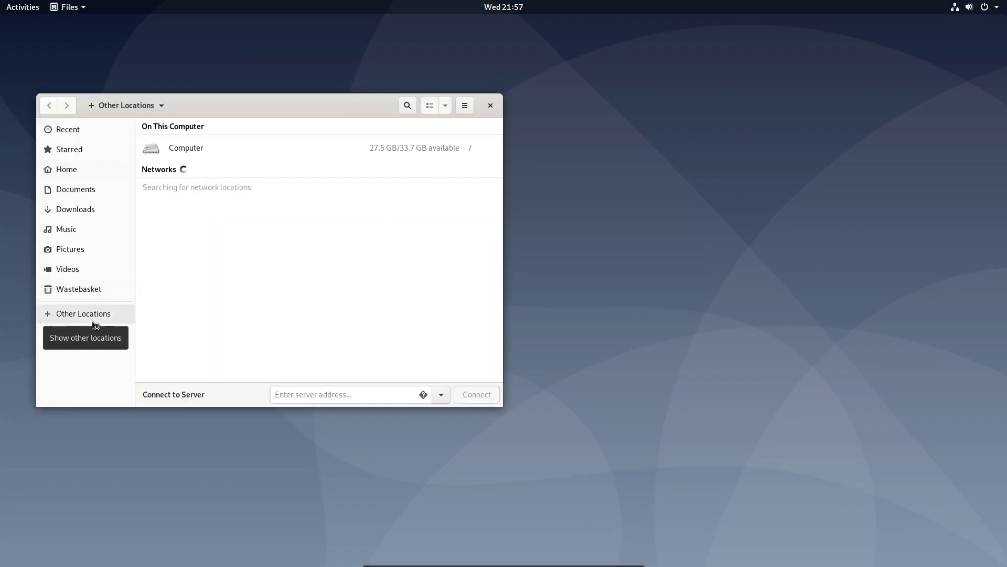
click(190, 149)
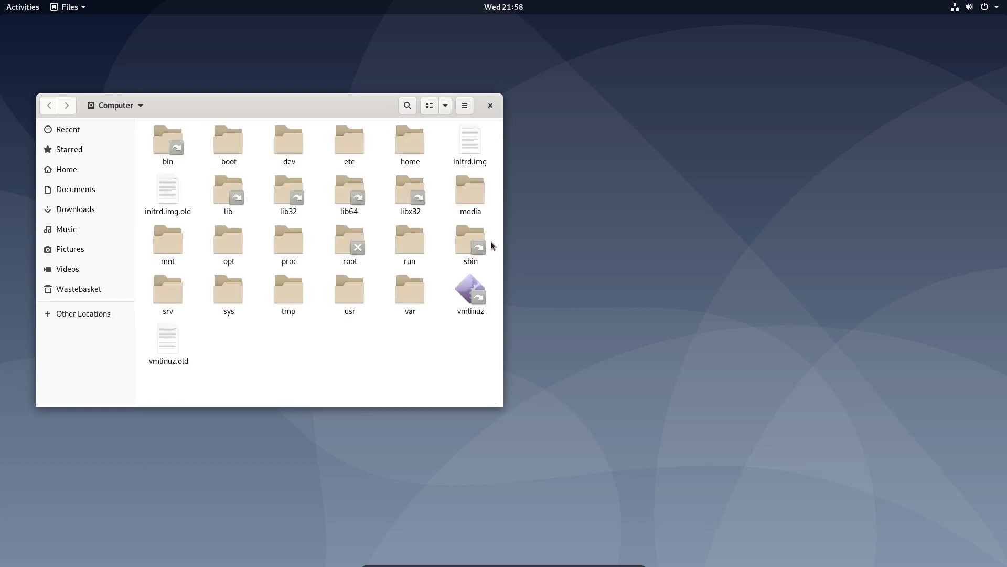
double_click(160, 137)
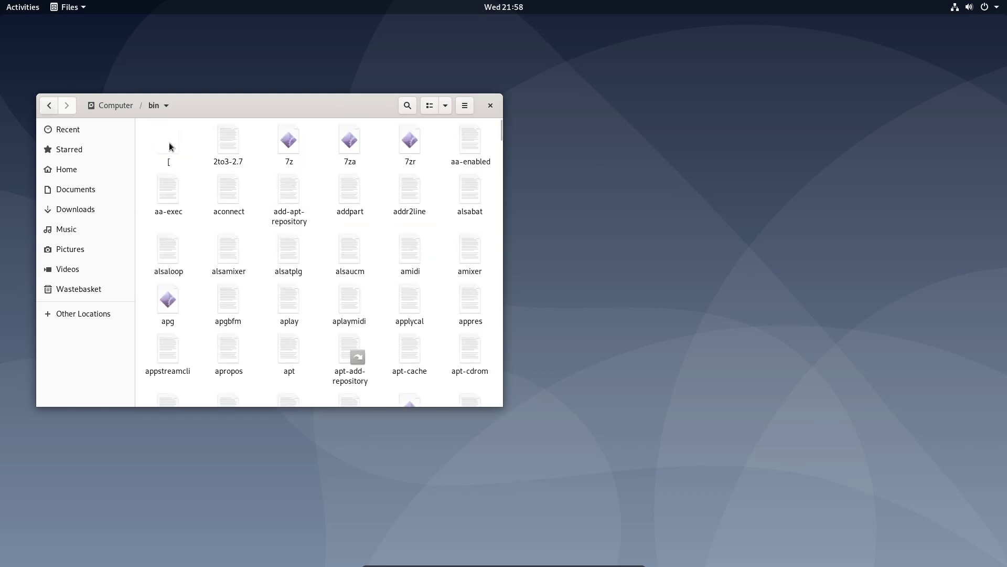
click(113, 105)
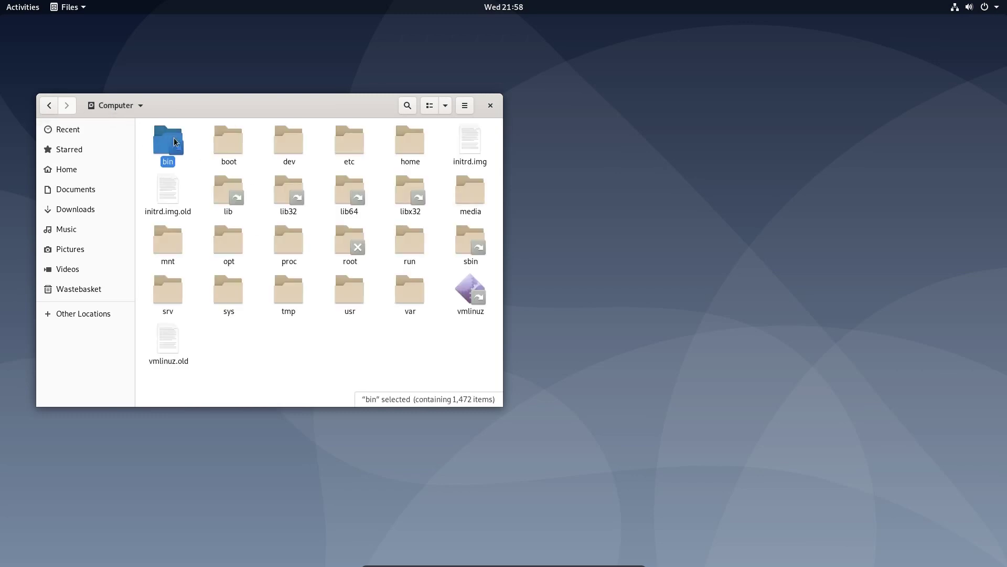
Open usr, select its bin and lib folders, open sbin, then return to usr
double_click(356, 288)
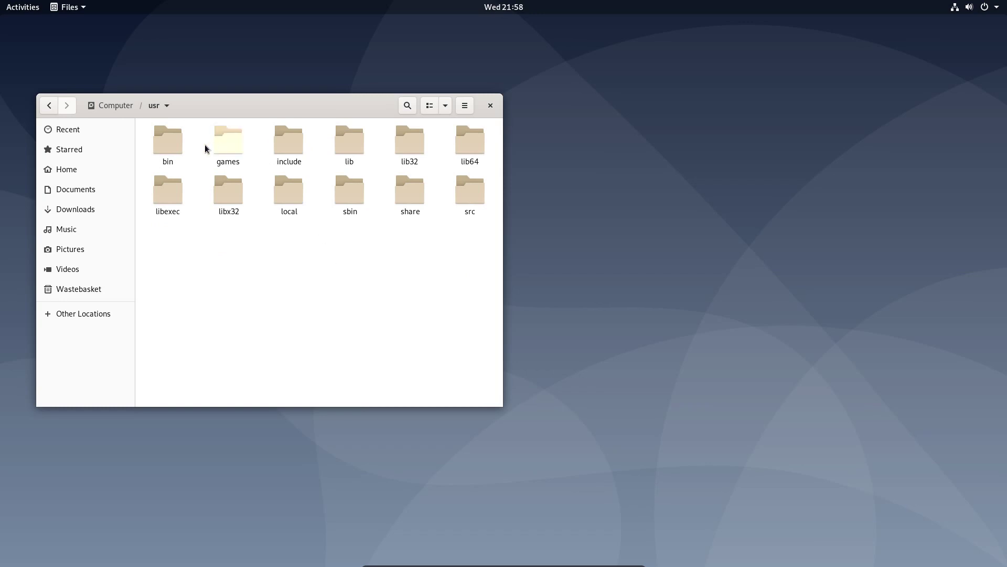
click(169, 150)
click(353, 139)
double_click(344, 195)
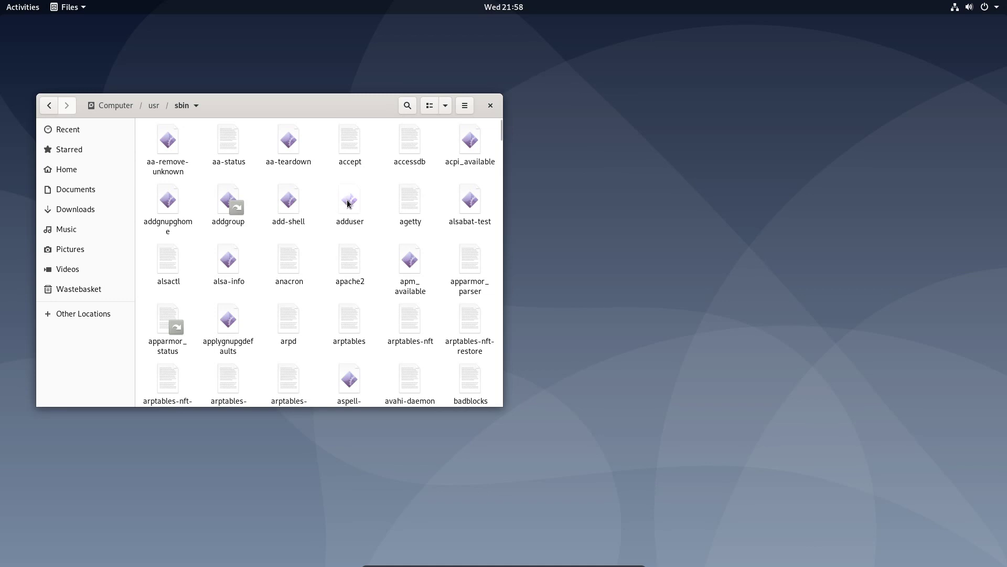
click(151, 107)
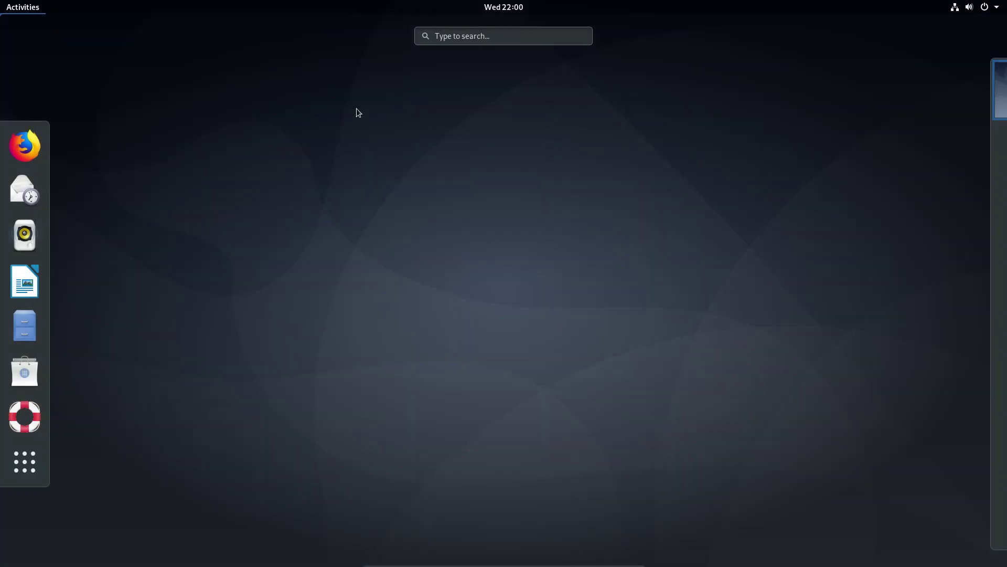
Search 'prin' and open the Printers settings showing the HP OfficeJet 3830 printer
text(prin)
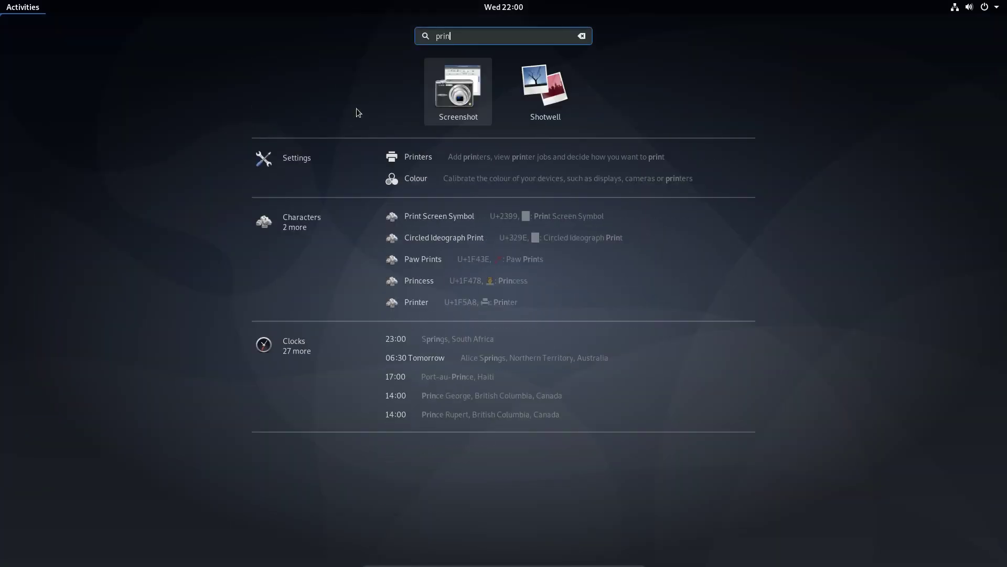
click(417, 155)
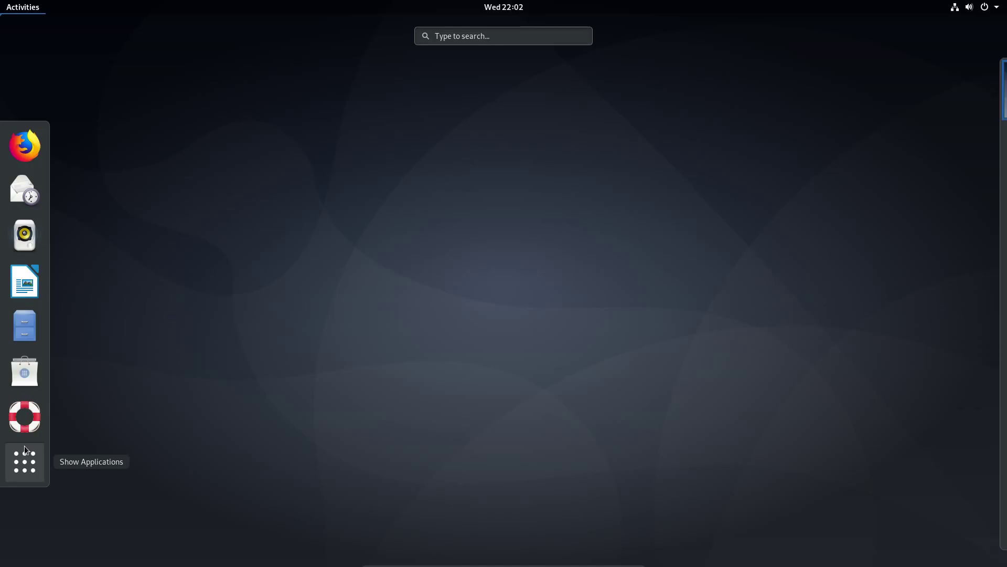
Launch LibreOffice Calc, check version 6.1.5.2 in Help > About, then close Calc
click(24, 461)
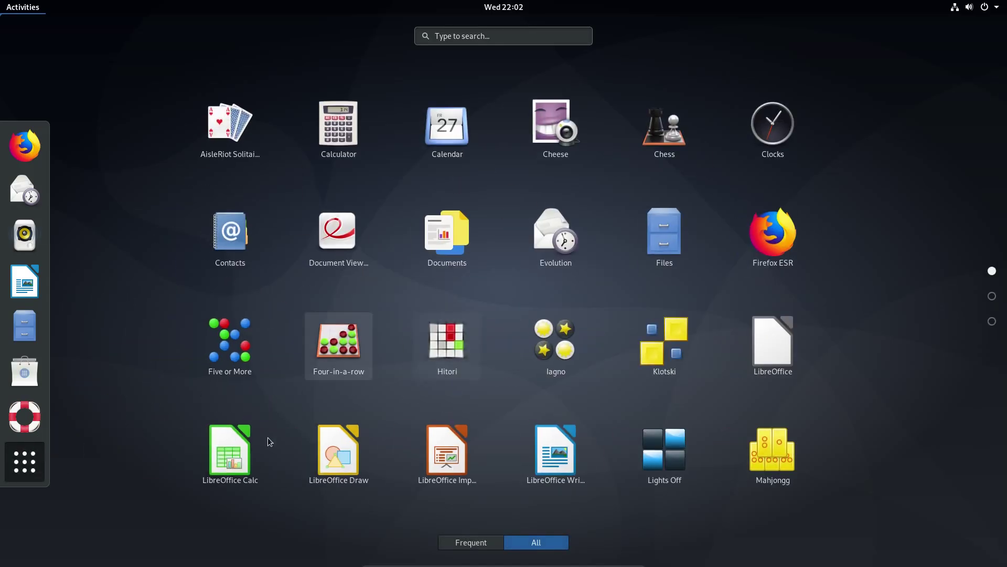
click(245, 438)
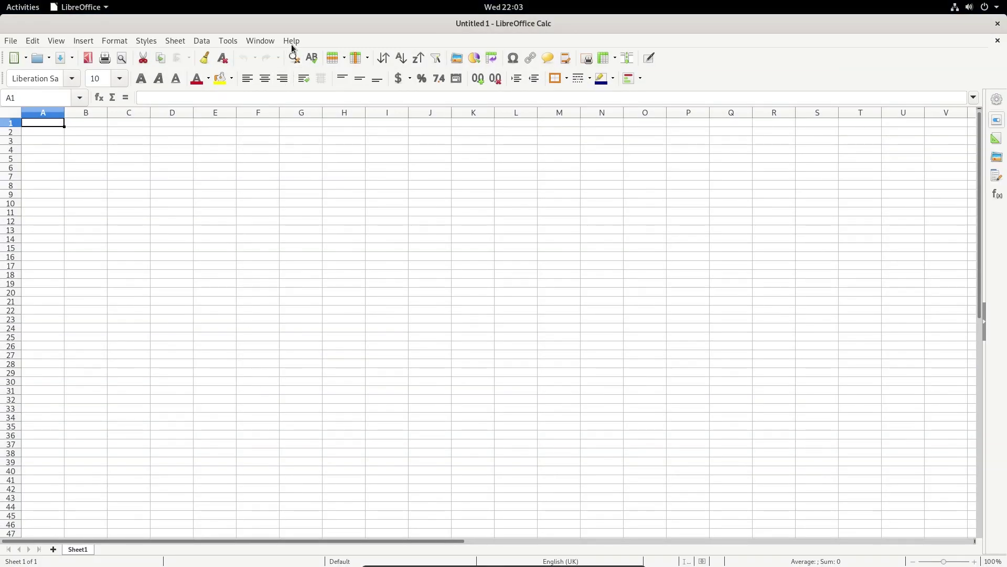
click(292, 42)
click(316, 175)
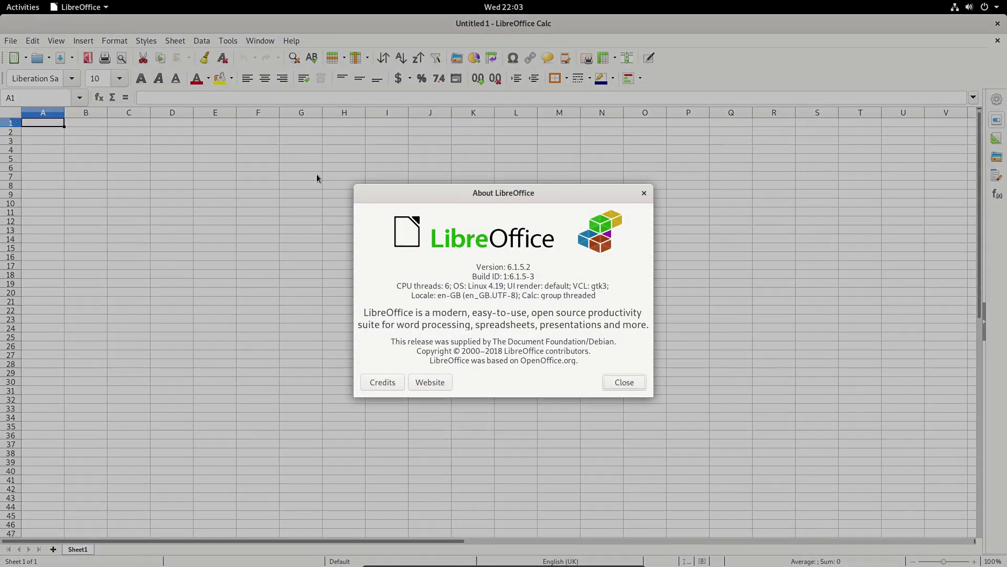
click(622, 382)
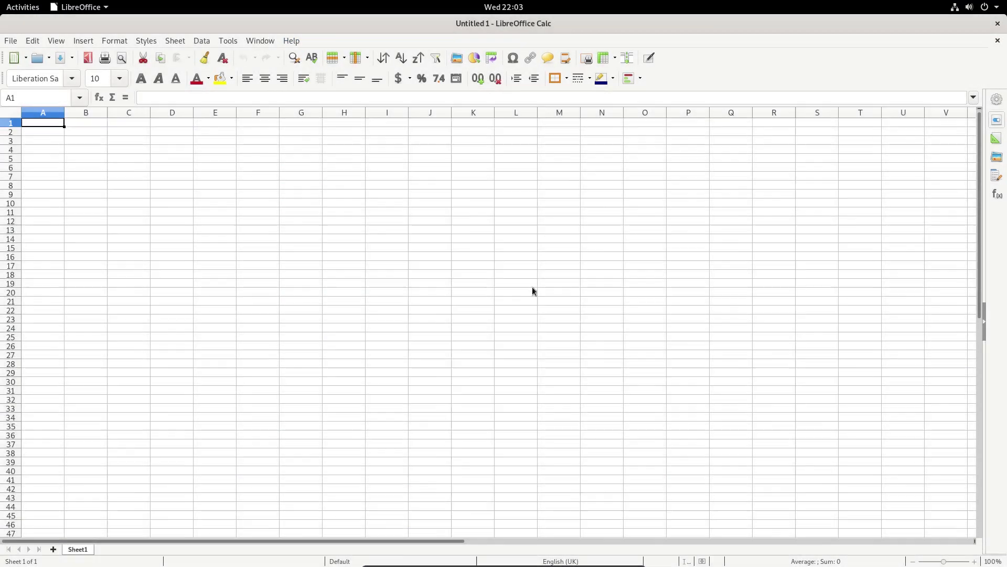
click(998, 23)
Launch Firefox ESR, open the nftables wiki, scroll to its end, and quit with Ctrl+Q
click(24, 10)
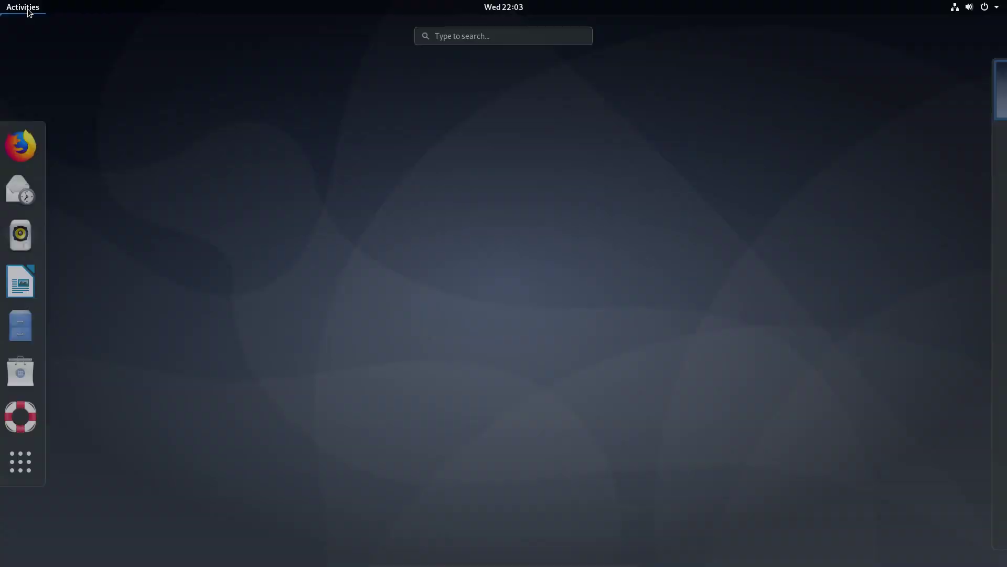
click(25, 146)
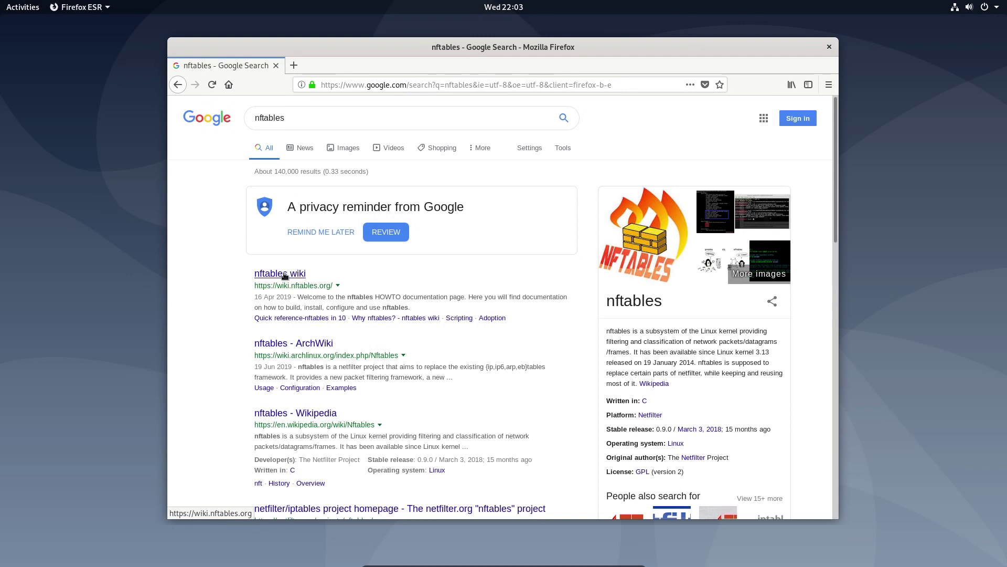
click(284, 273)
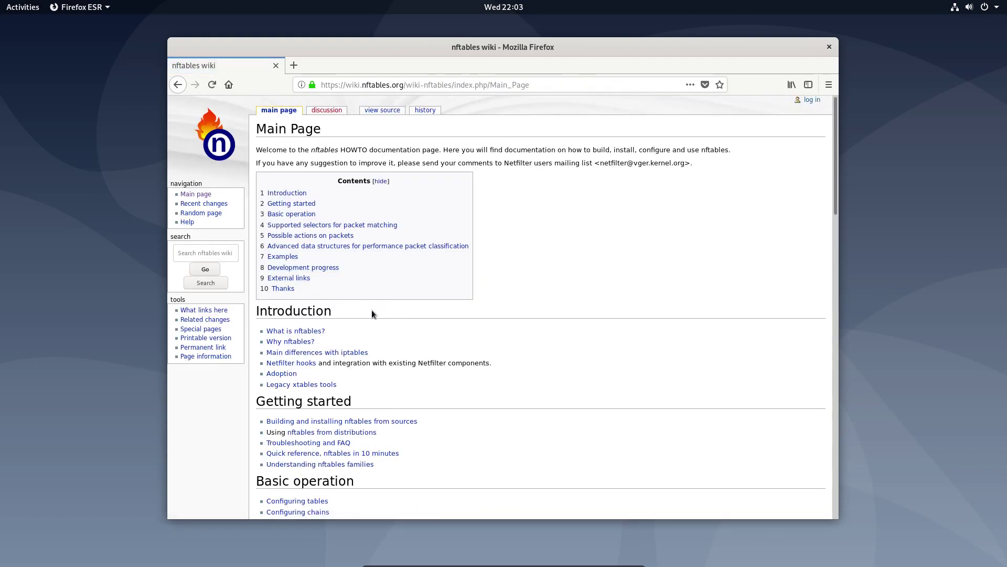
scroll(371, 314, down, 10)
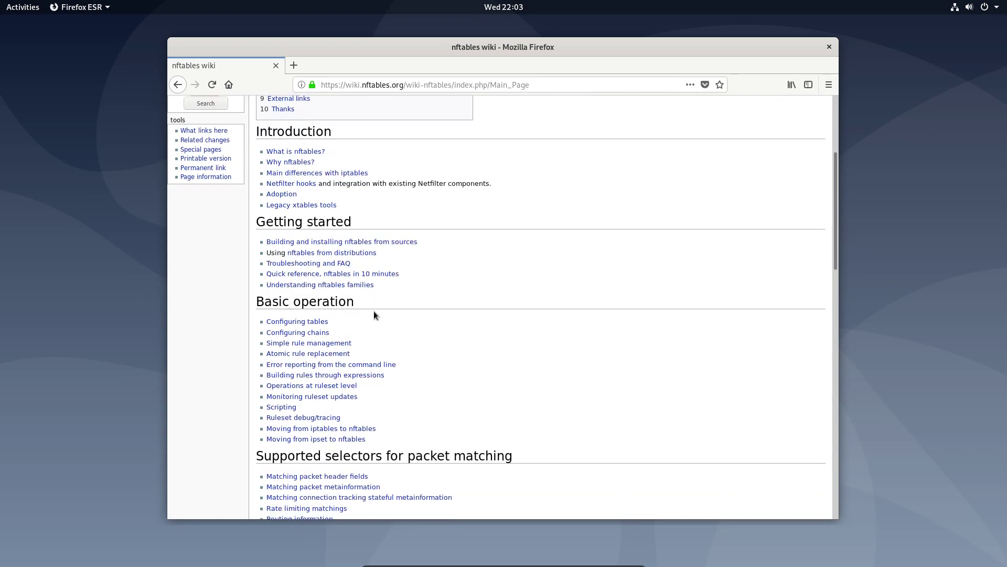
scroll(375, 314, down, 15)
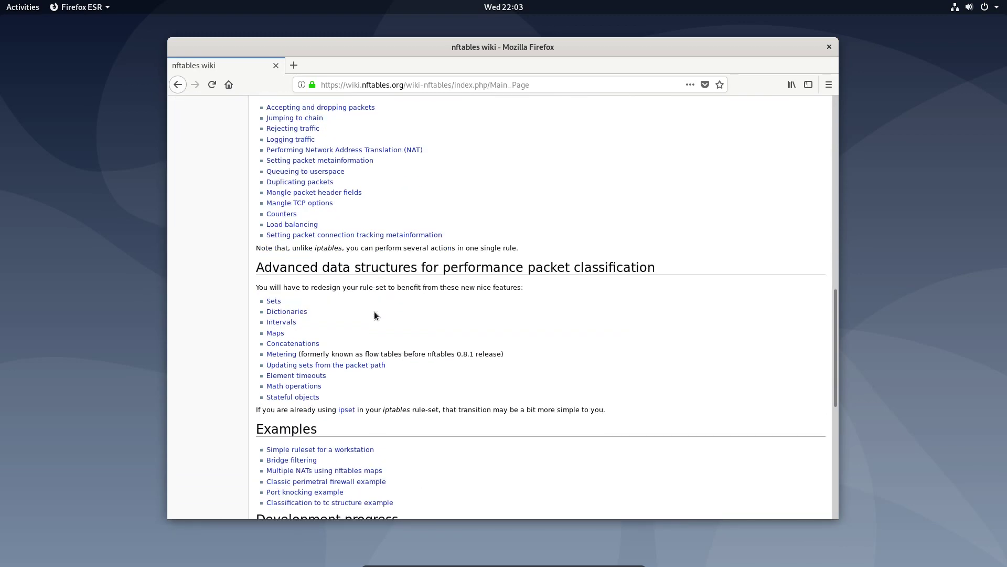
scroll(374, 312, down, 6)
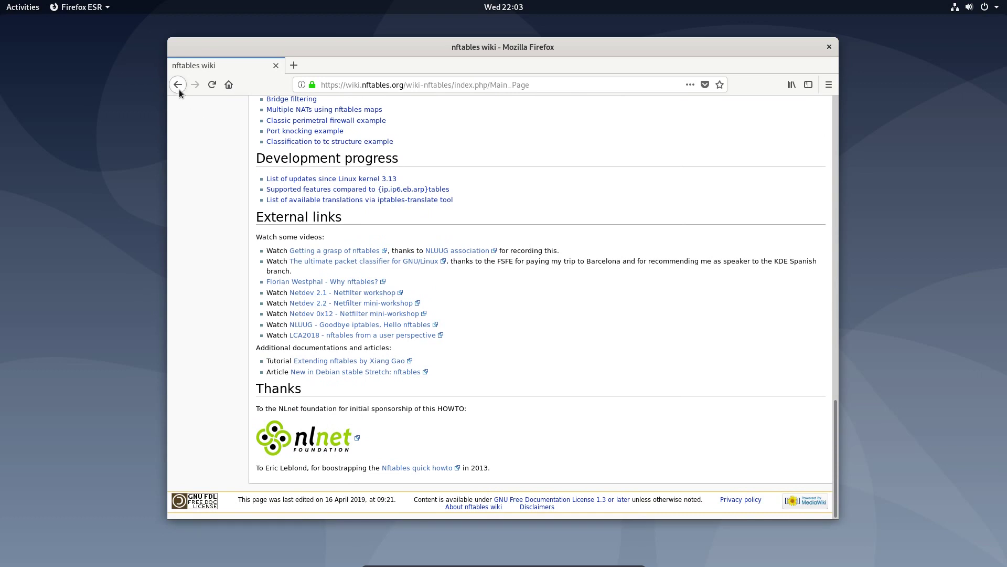
key(ctrl+q)
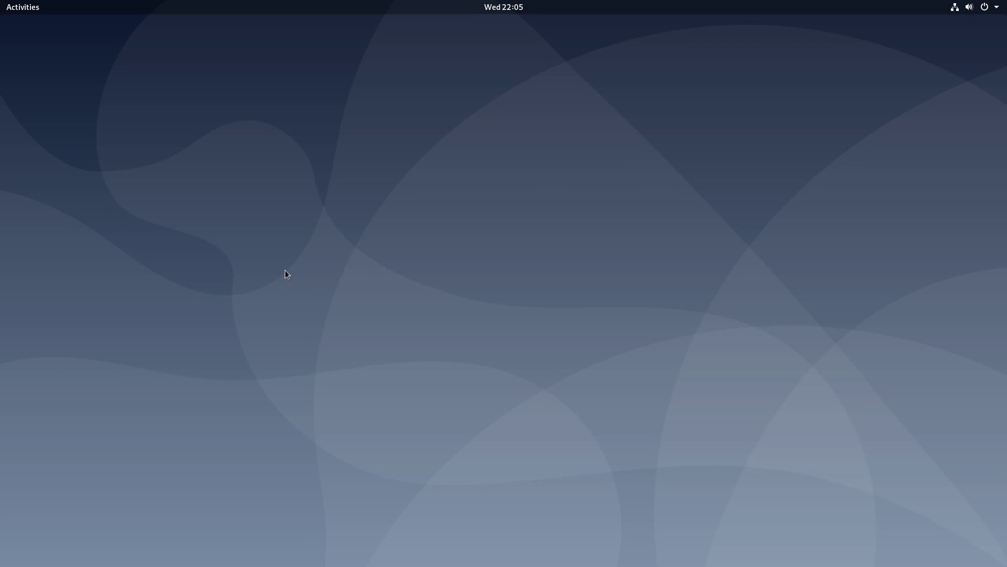
Switch with Alt+Tab to the Debian installer's software selection step
key(alt+Tab)
Show all applications, page down and up through the grid, and open the Utilities folder
click(24, 11)
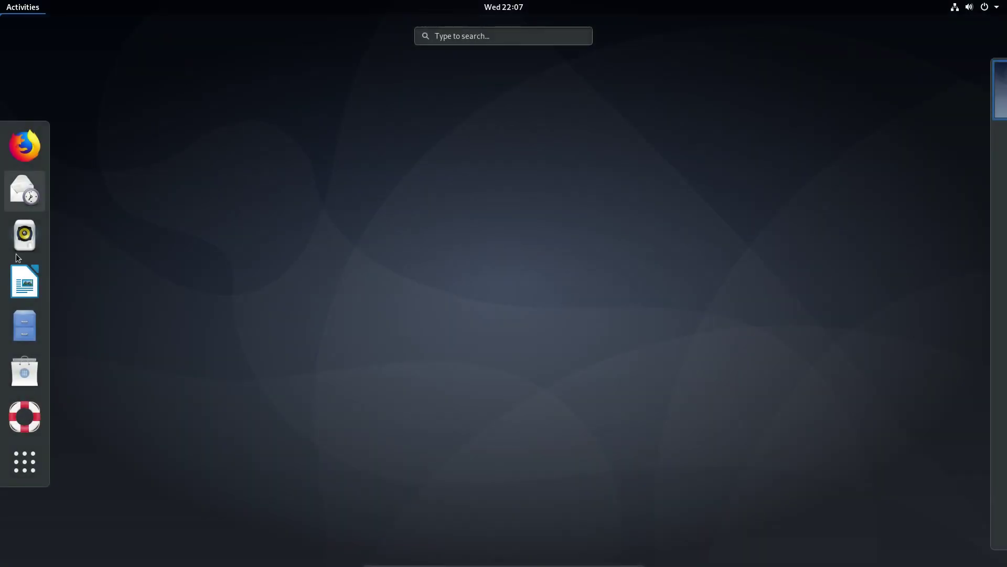
click(29, 461)
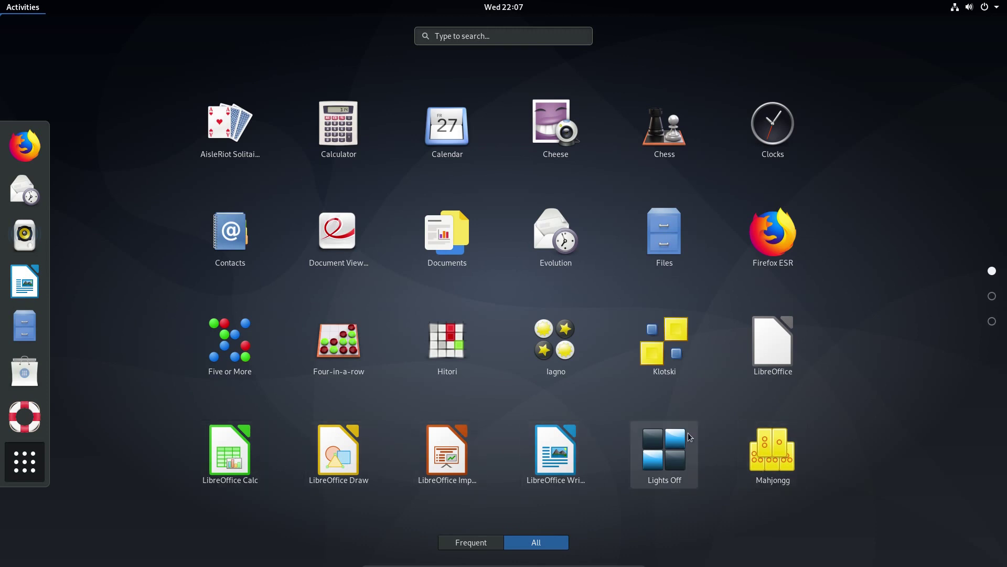
scroll(688, 436, down, 1)
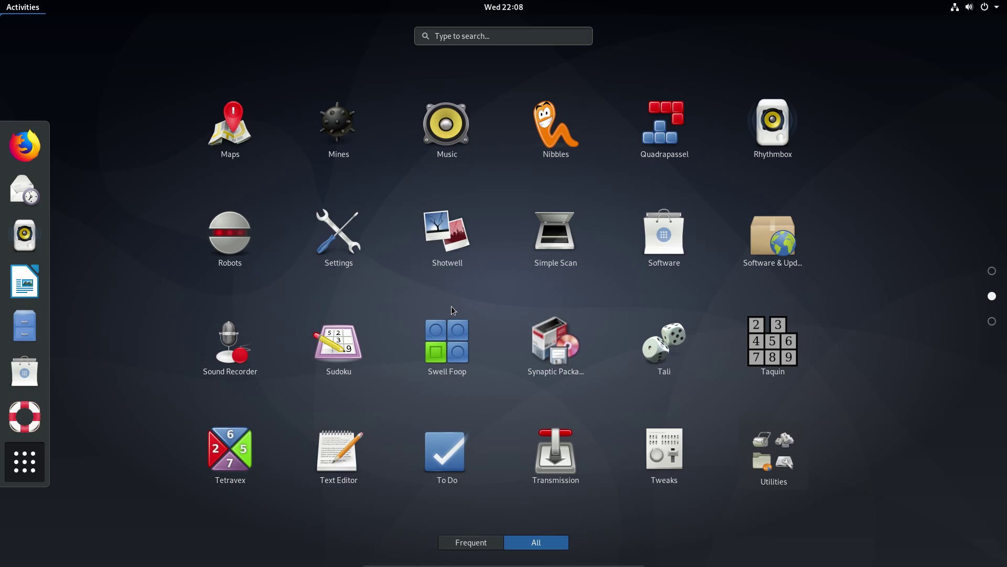
scroll(502, 304, down, 1)
scroll(511, 307, up, 1)
scroll(511, 307, up, 1)
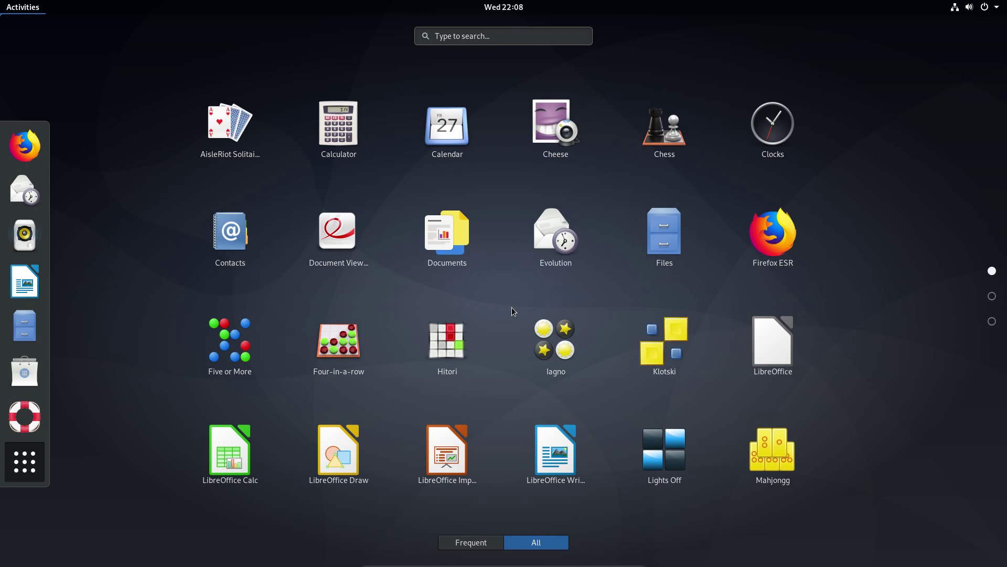
scroll(512, 311, down, 1)
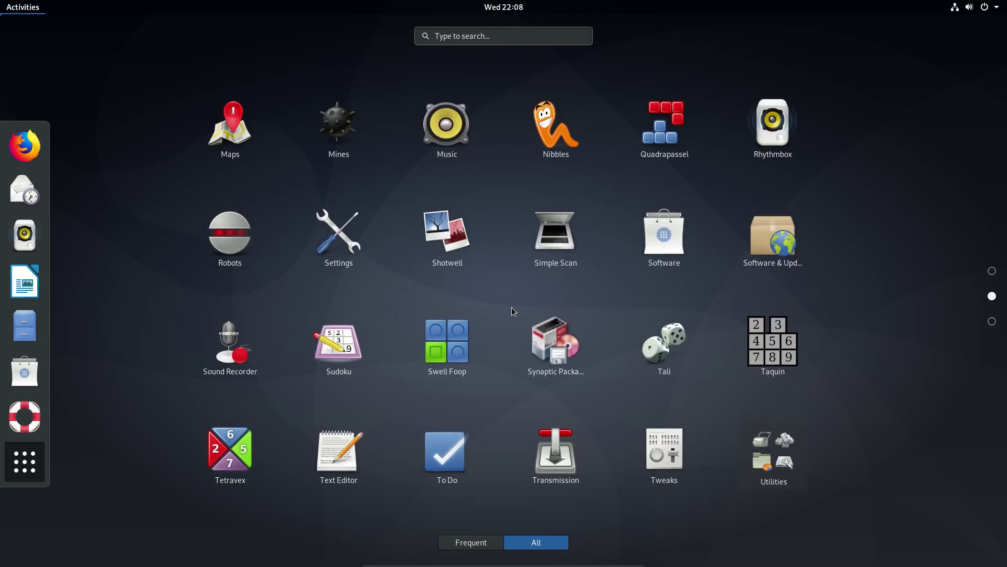
scroll(512, 308, down, 1)
scroll(545, 292, up, 1)
click(766, 460)
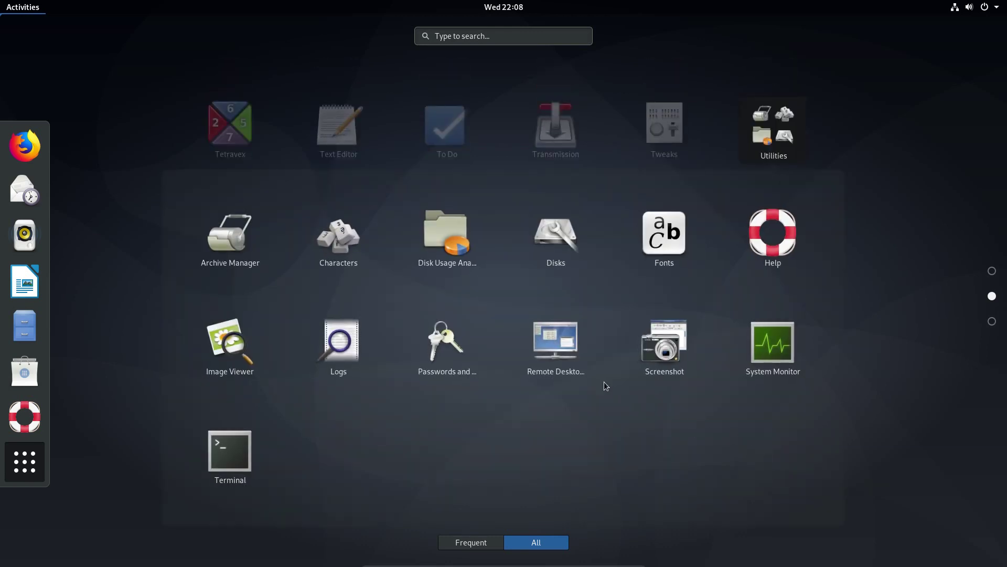
Launch System Monitor and switch to its Resources tab with CPU, memory and network graphs
click(771, 357)
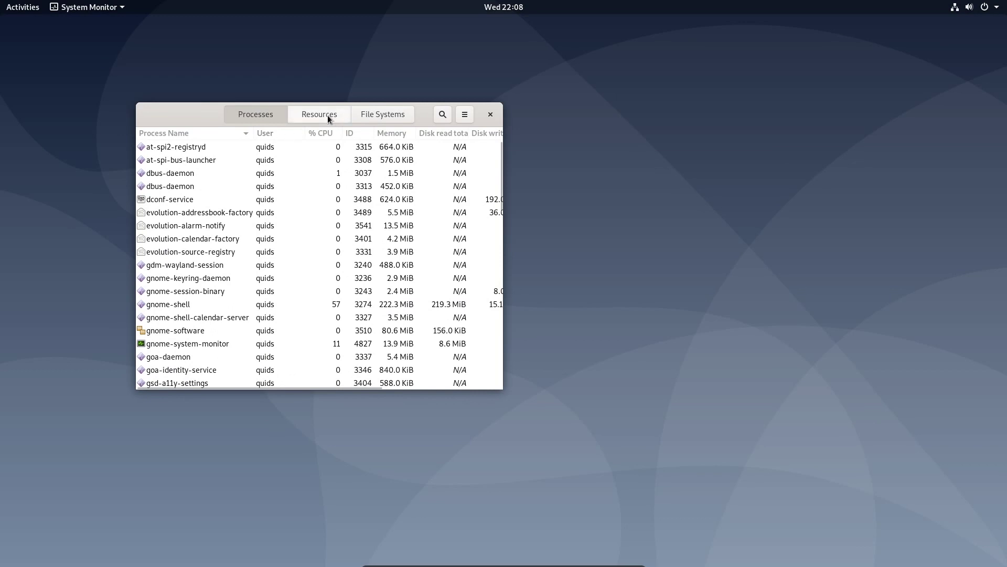
click(318, 114)
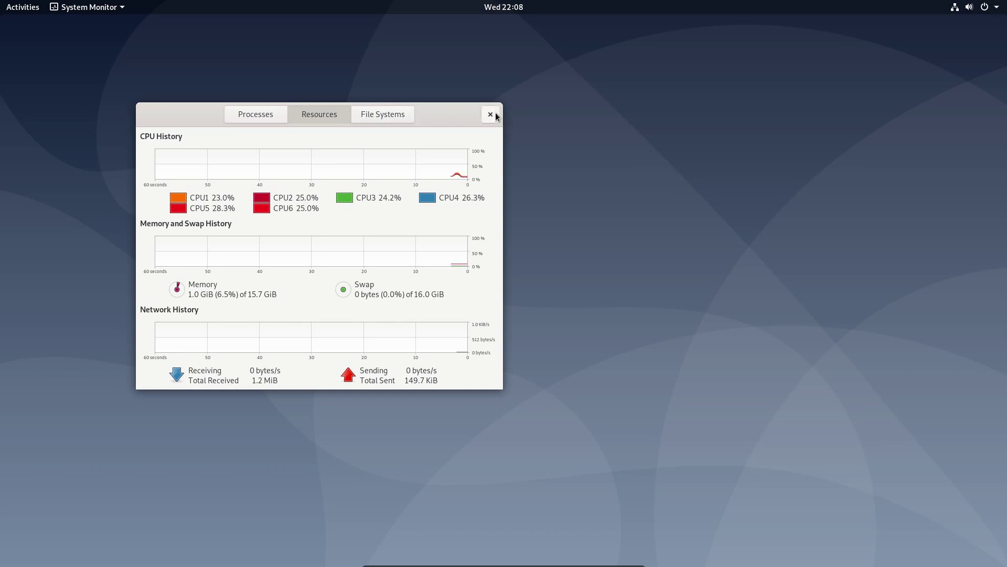
Close System Monitor and open the Background settings from the desktop's context menu
click(495, 115)
right_click(260, 165)
click(334, 181)
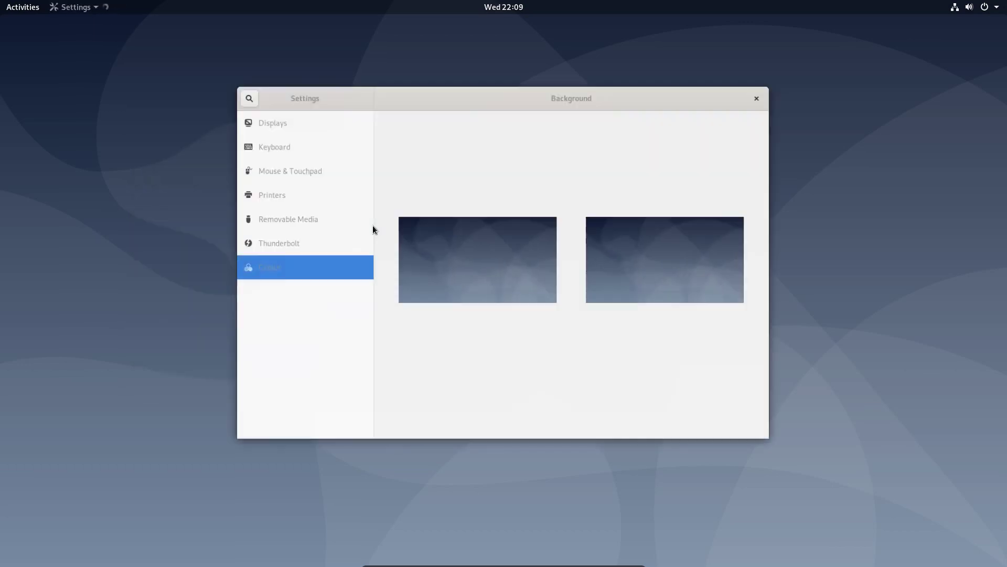
Open the Background wallpaper chooser and scroll down to the Debian swirl designs
click(484, 263)
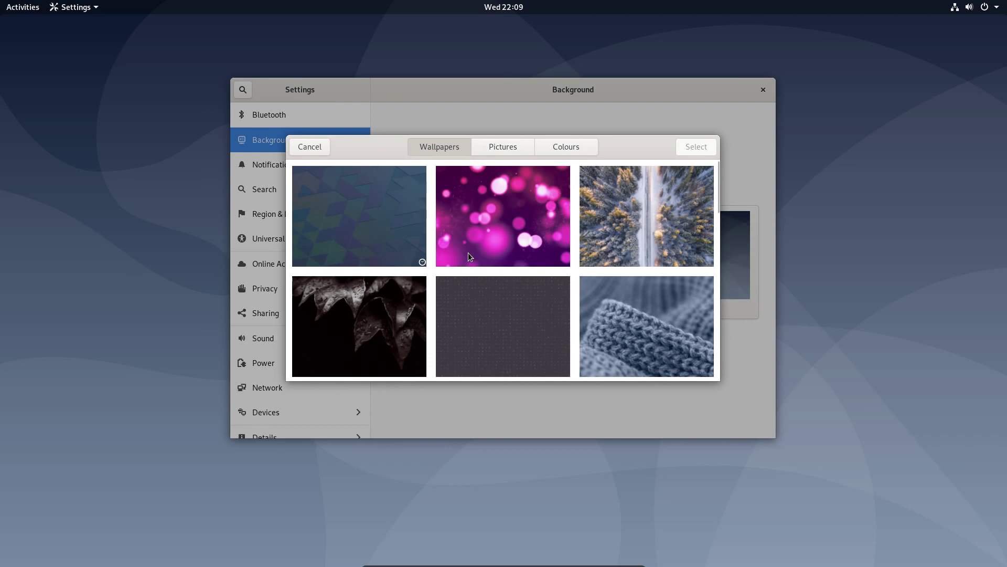
scroll(435, 234, down, 10)
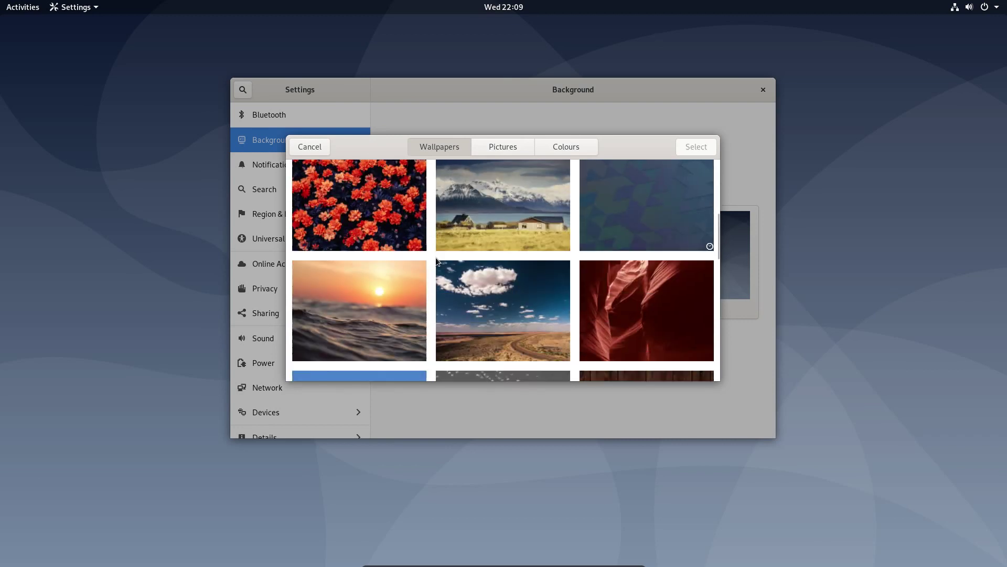
scroll(438, 261, down, 6)
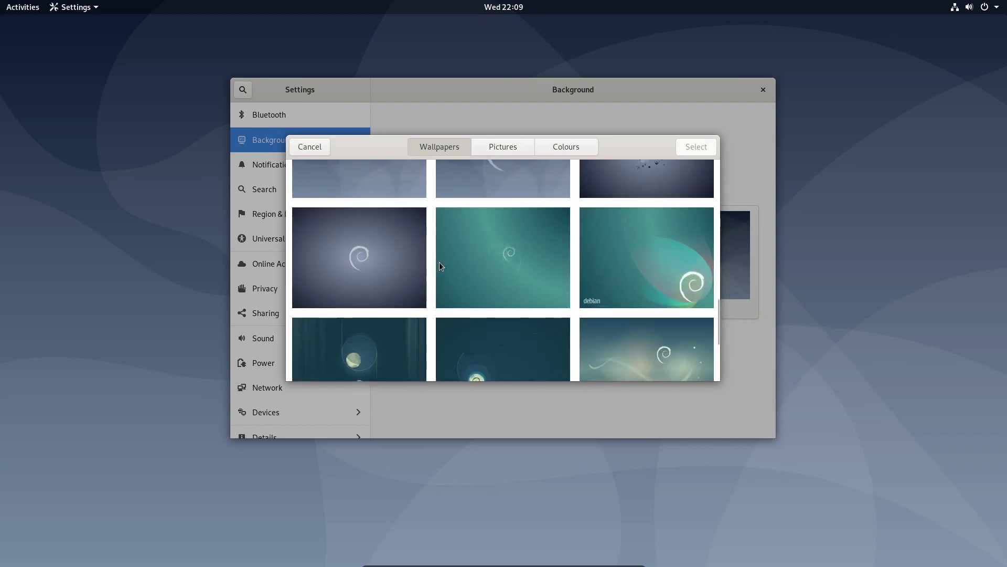